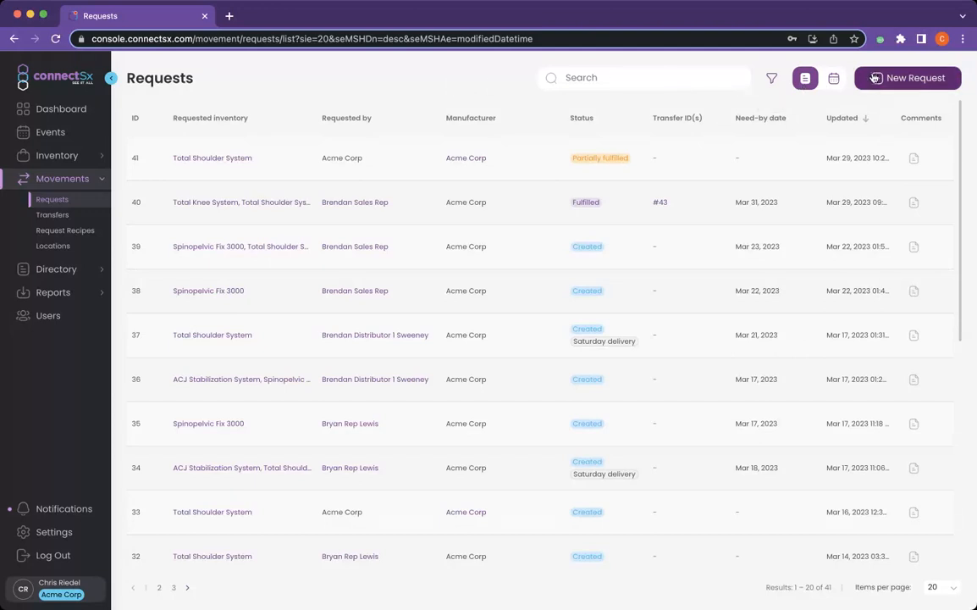
Start a new request for Acme Corp with Acme Corp as manufacturer and continue to the inventory selection.
{"action": "left_click", "coordinate": [908, 77]}
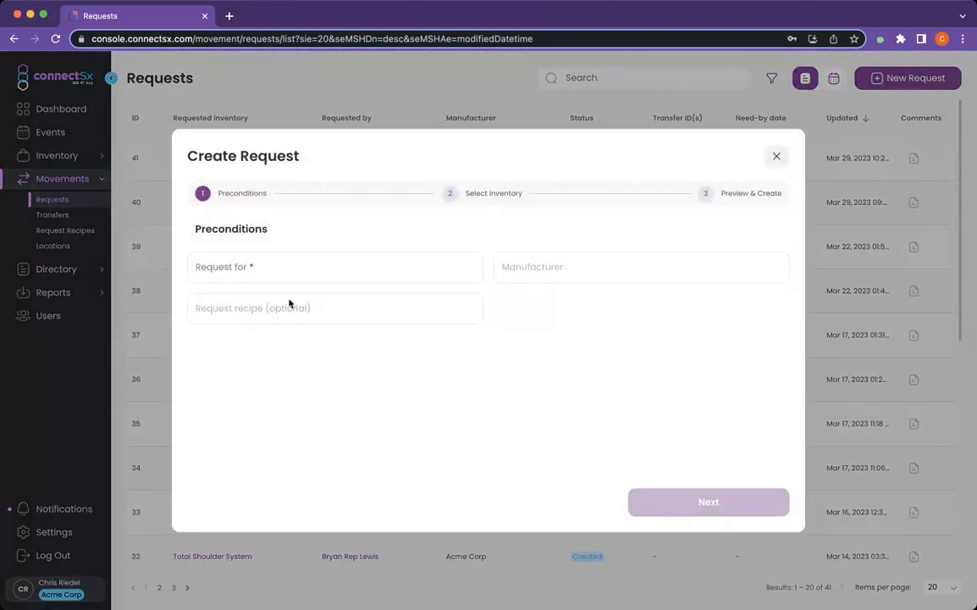
{"action": "left_click", "coordinate": [276, 268]}
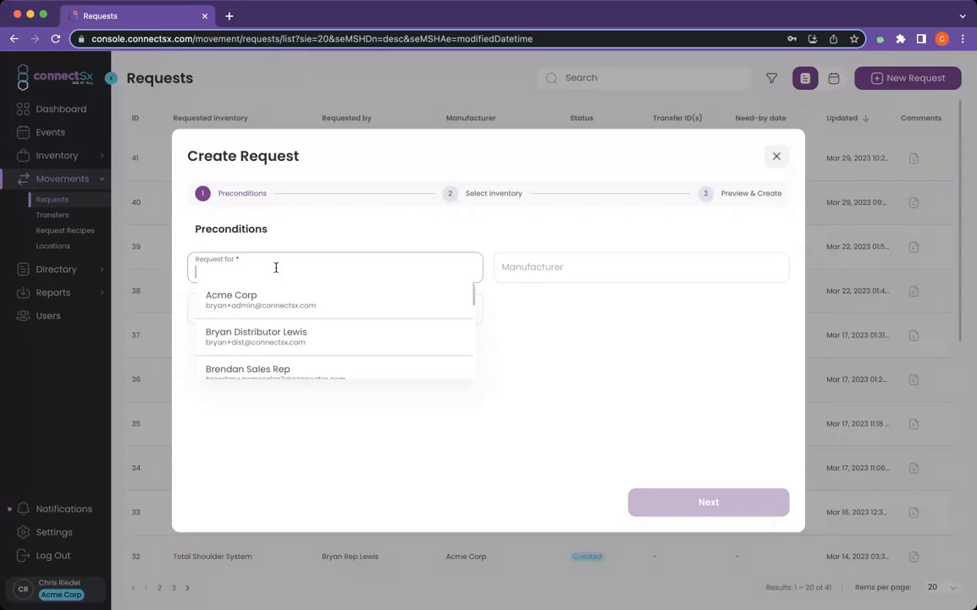
{"action": "left_click", "coordinate": [214, 297]}
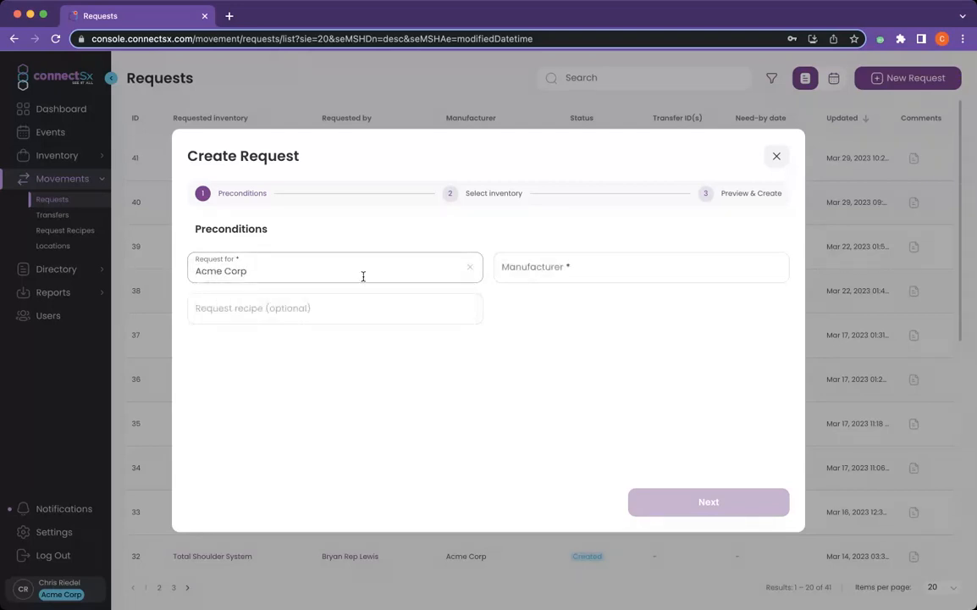
{"action": "left_click", "coordinate": [531, 277]}
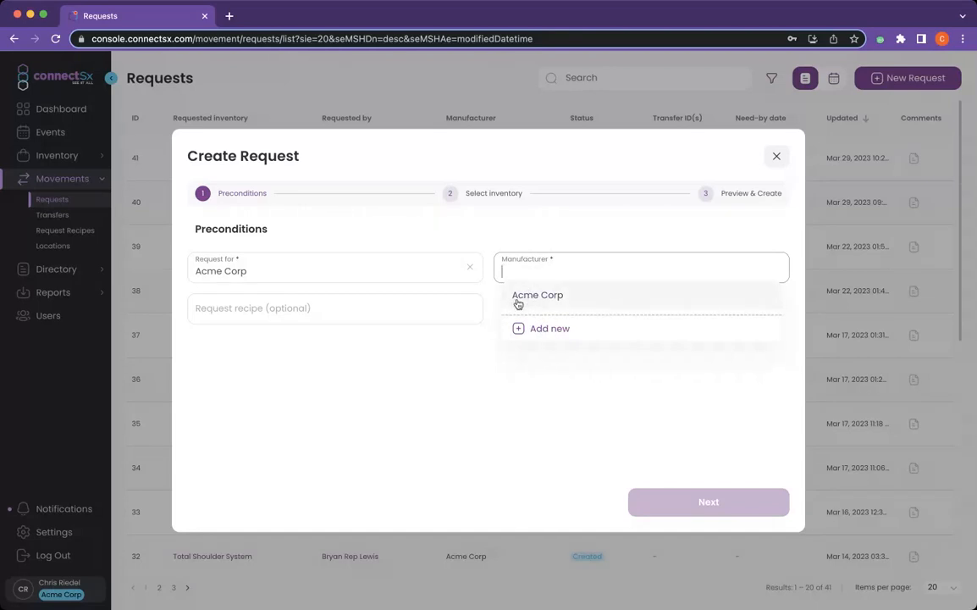
{"action": "left_click", "coordinate": [517, 302]}
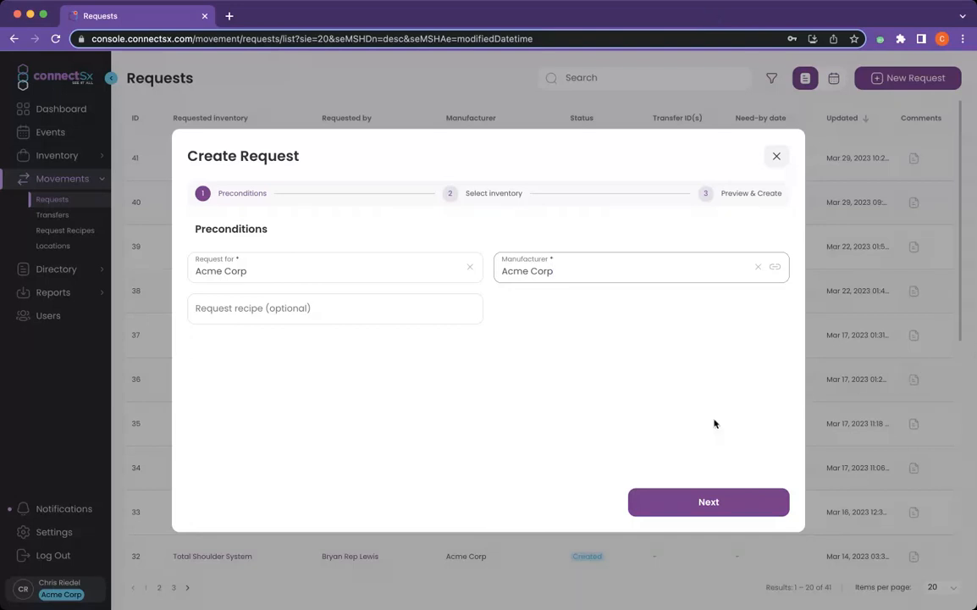
{"action": "left_click", "coordinate": [709, 503]}
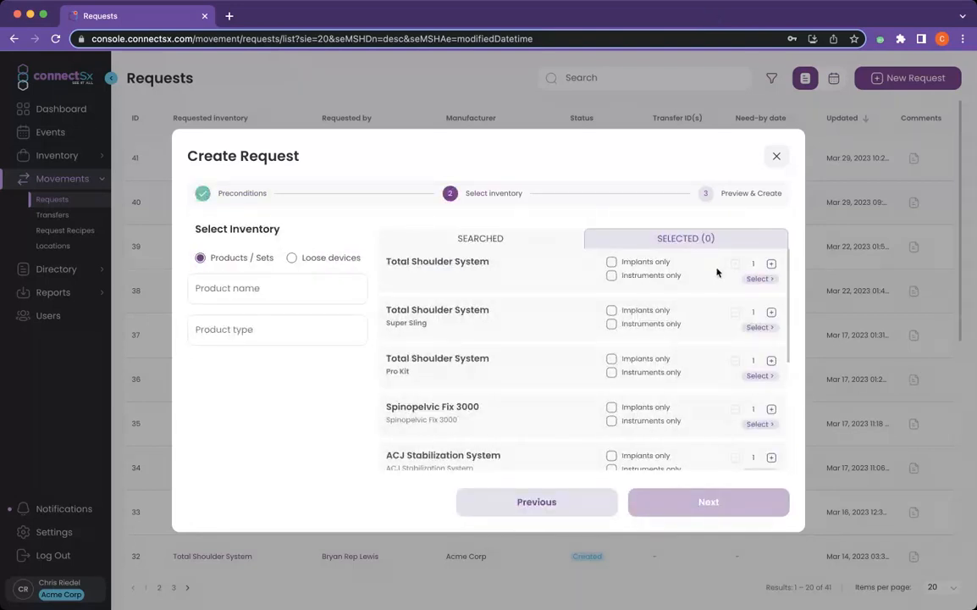
Switch the inventory selection to loose devices and choose Total Shoulder System as the product line.
{"action": "left_click", "coordinate": [292, 258]}
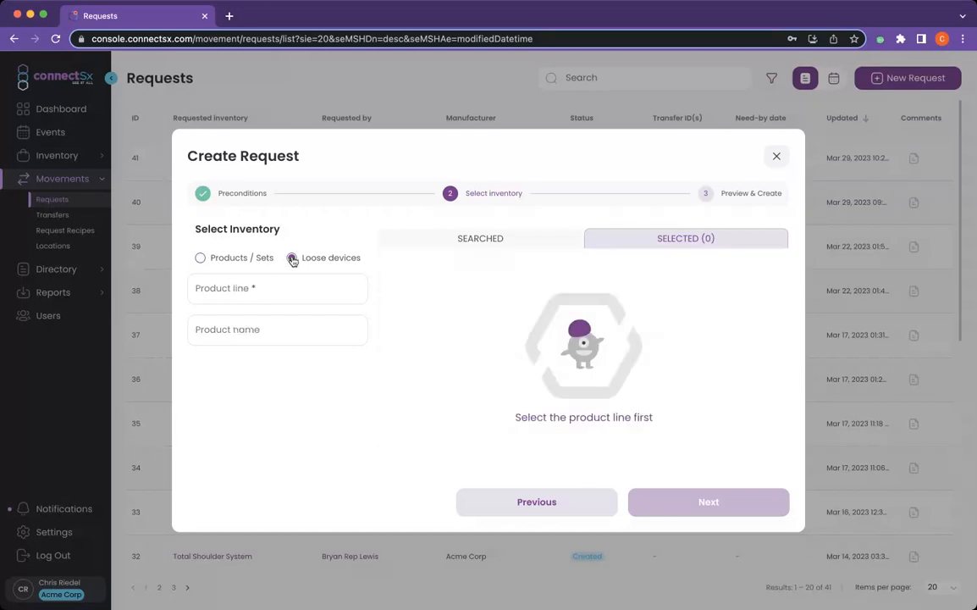
{"action": "left_click", "coordinate": [257, 288]}
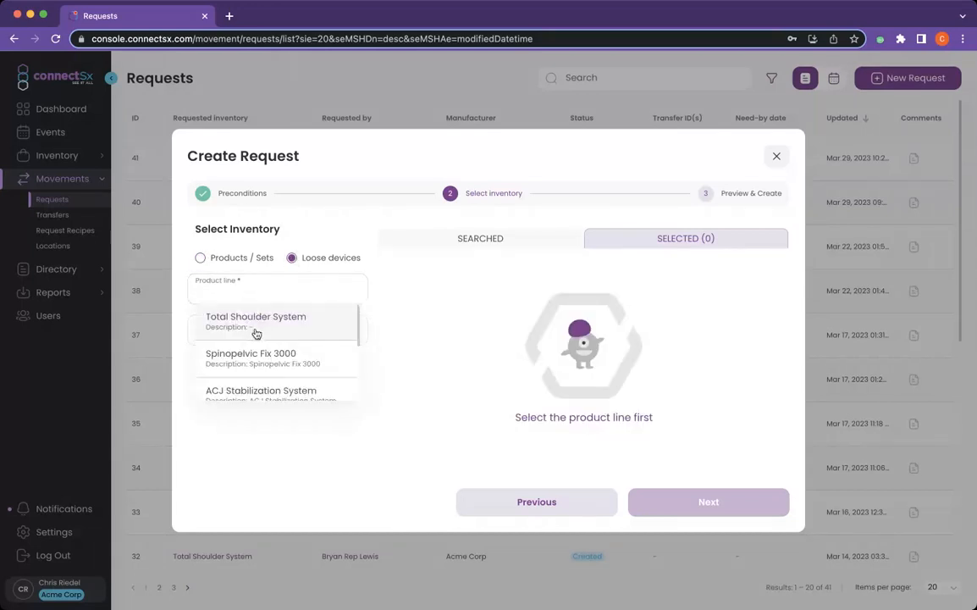
{"action": "left_click", "coordinate": [245, 330]}
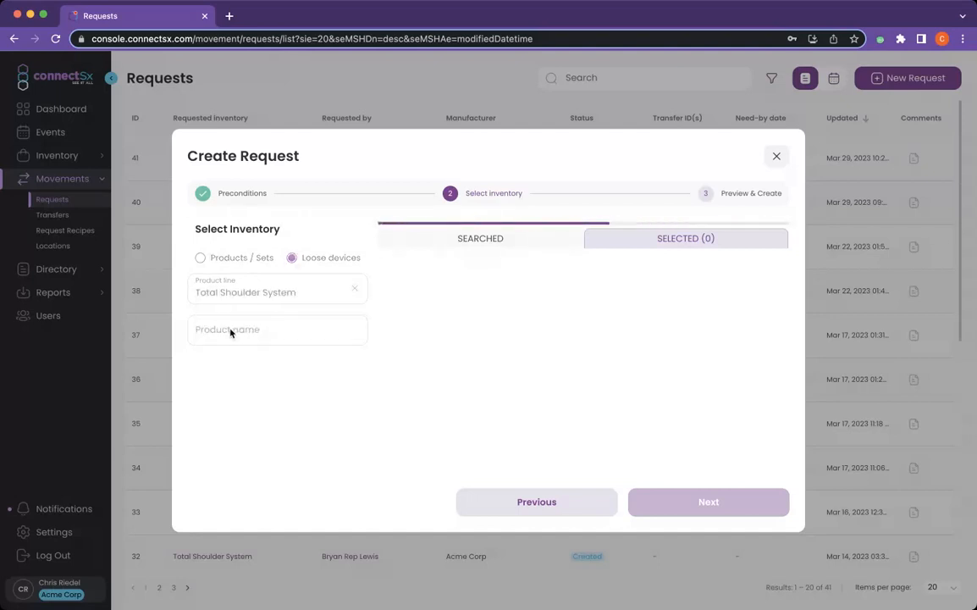
{"action": "left_click", "coordinate": [247, 328]}
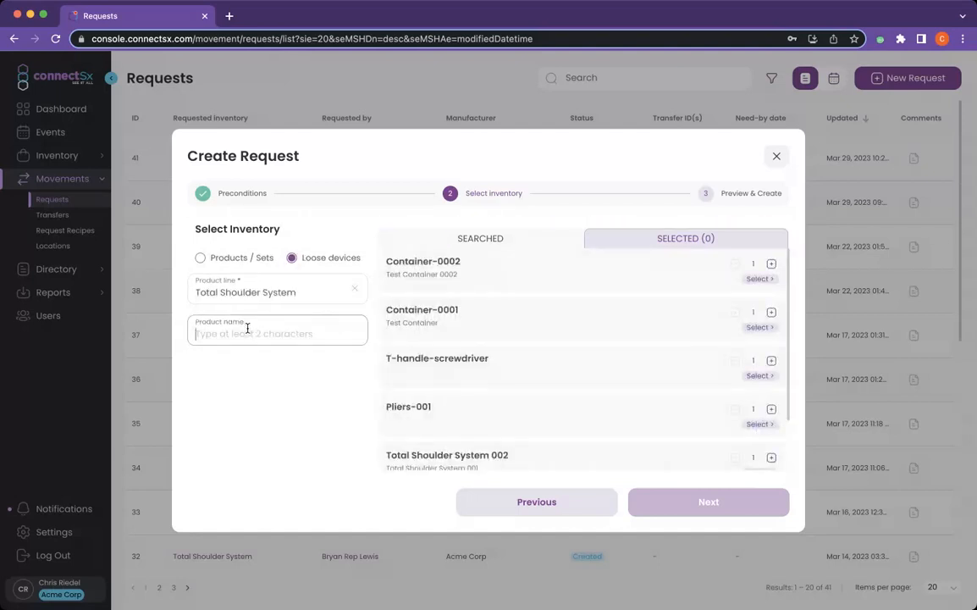
Add one Pliers-001, two T-handle-screwdriver and one bone-saw-3000 to the request and continue to the preview.
{"action": "left_click", "coordinate": [771, 265]}
{"action": "left_click", "coordinate": [772, 265]}
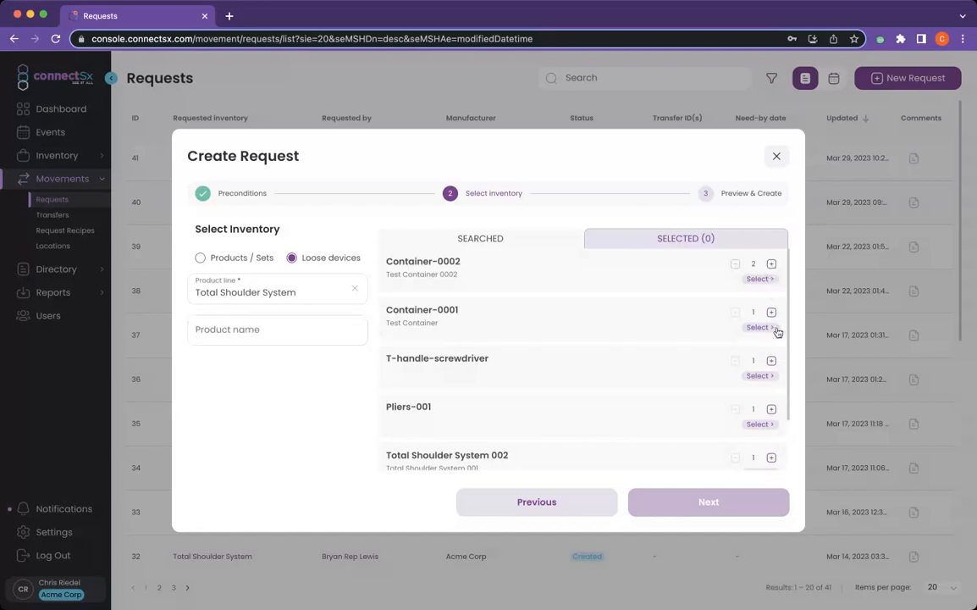
{"action": "left_click", "coordinate": [771, 360]}
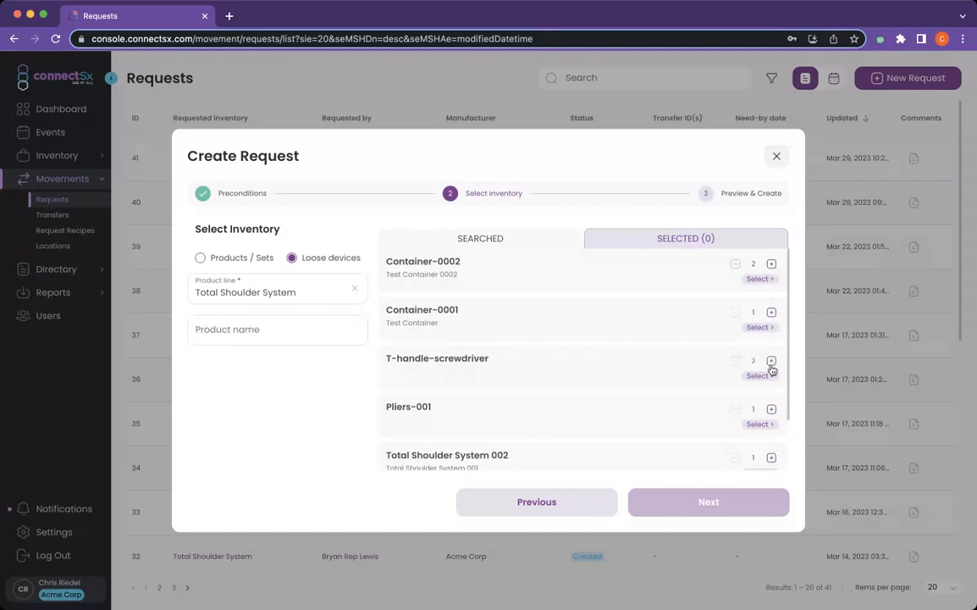
{"action": "left_click", "coordinate": [767, 425]}
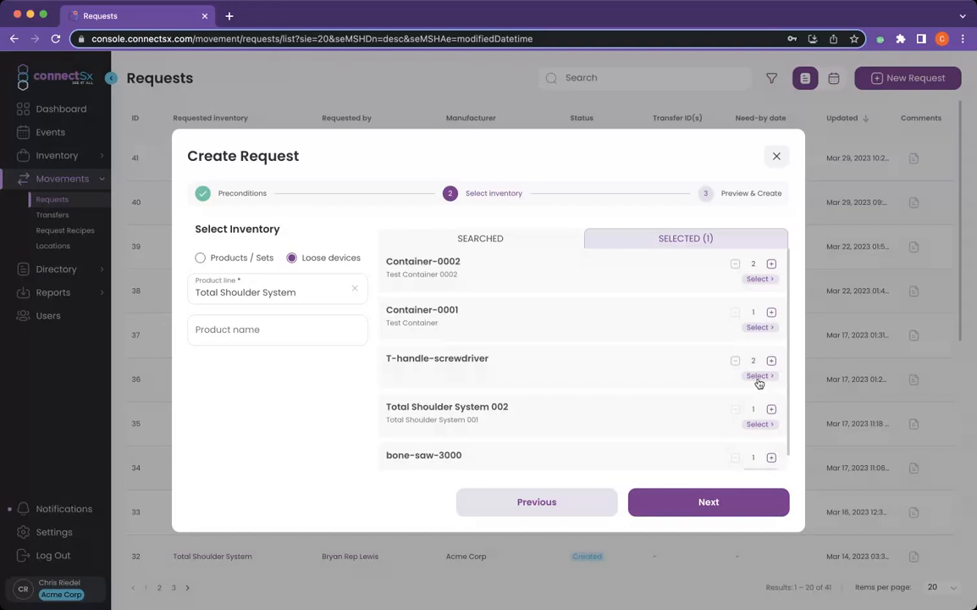
{"action": "left_click", "coordinate": [760, 378]}
{"action": "left_click", "coordinate": [755, 424]}
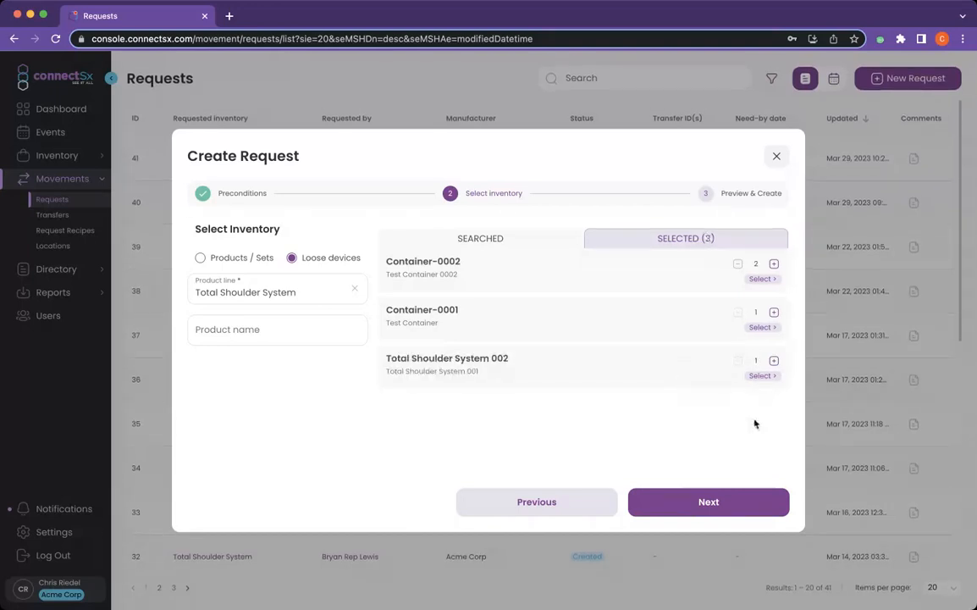
{"action": "left_click", "coordinate": [679, 503]}
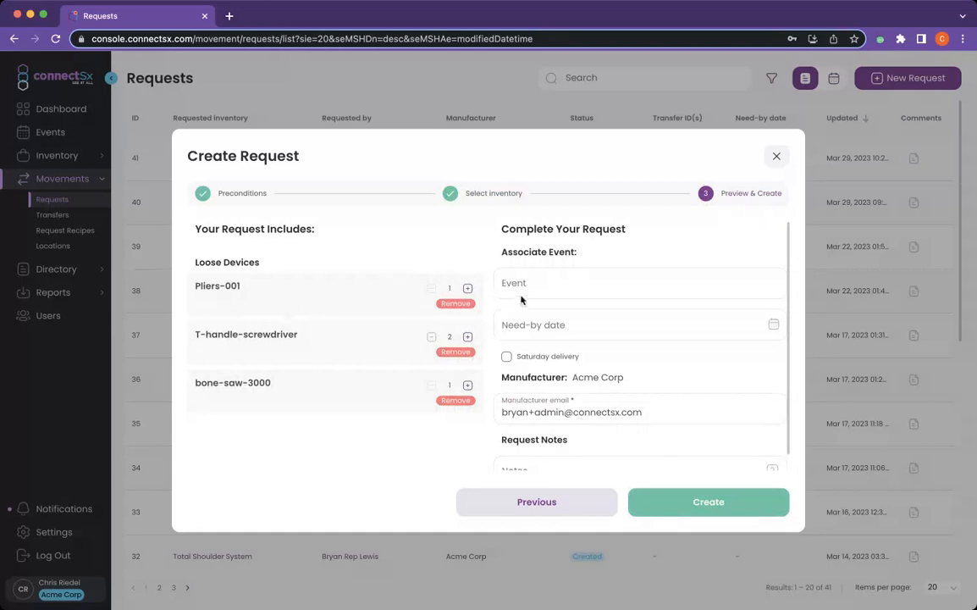
Set the quantity of Pliers-001 to 6 and bone-saw-3000 to 4, and create the request.
{"action": "left_click", "coordinate": [468, 288]}
{"action": "left_click", "coordinate": [468, 288]}
{"action": "left_click", "coordinate": [468, 288]}
{"action": "left_click", "coordinate": [467, 288]}
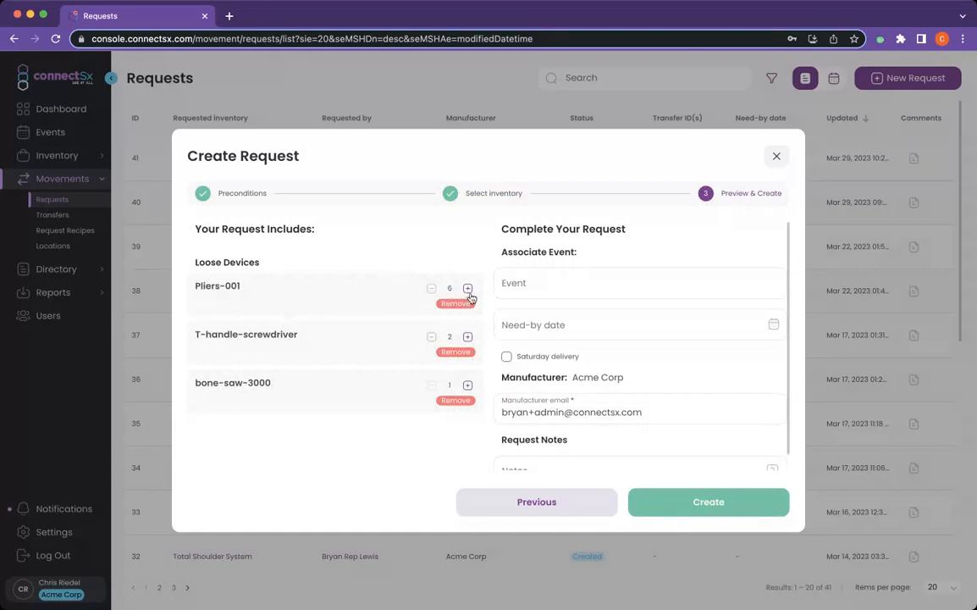
{"action": "left_click", "coordinate": [468, 386]}
{"action": "left_click", "coordinate": [467, 386]}
{"action": "left_click", "coordinate": [467, 385]}
{"action": "scroll", "coordinate": [529, 288], "scroll_direction": "down", "scroll_amount": 1}
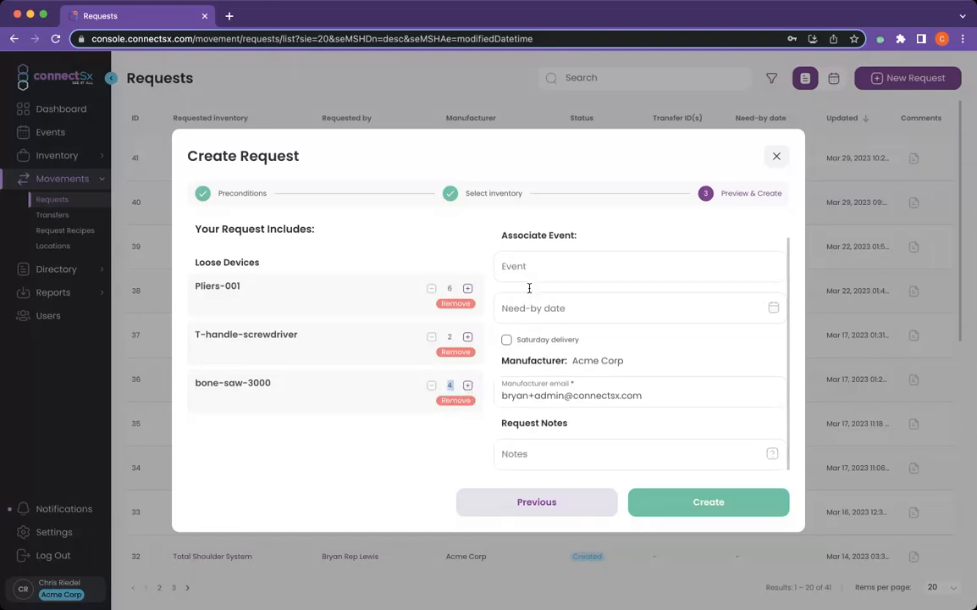
{"action": "left_click", "coordinate": [674, 512]}
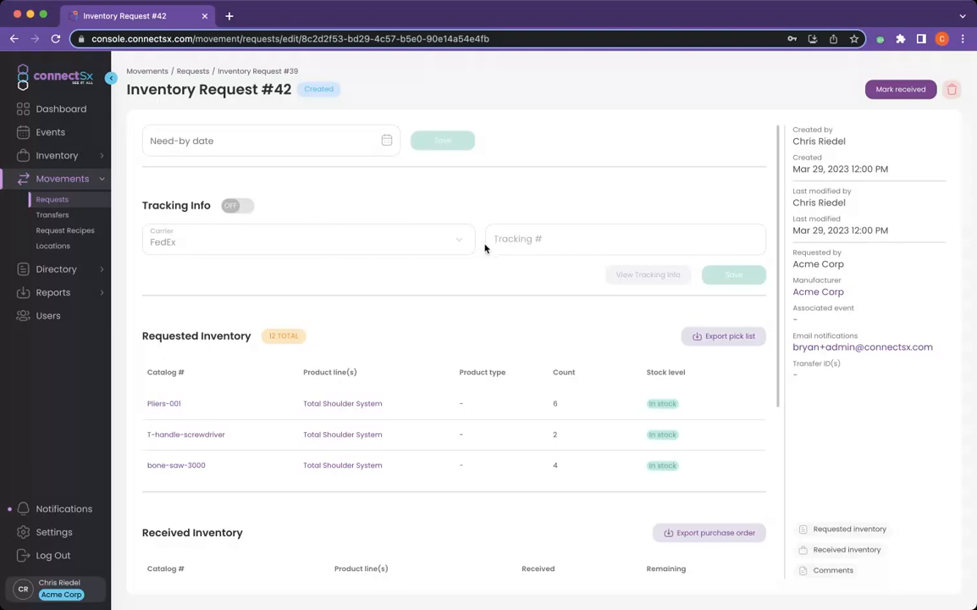
Export the purchase order of the created request, view the downloaded PDF and close it.
{"action": "scroll", "coordinate": [484, 246], "scroll_direction": "down", "scroll_amount": 3}
{"action": "scroll", "coordinate": [485, 247], "scroll_direction": "down", "scroll_amount": 4}
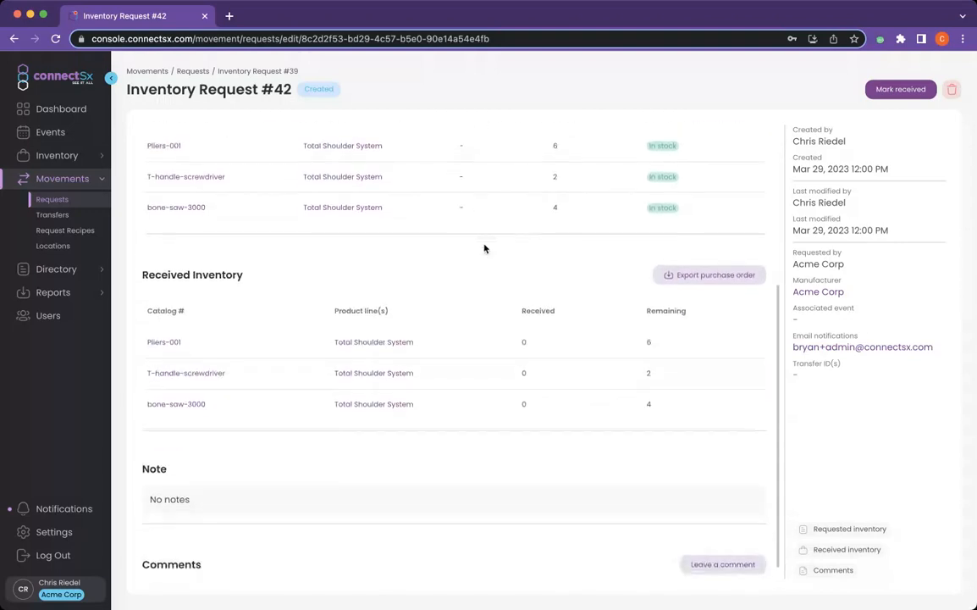
{"action": "scroll", "coordinate": [484, 248], "scroll_direction": "up", "scroll_amount": 6}
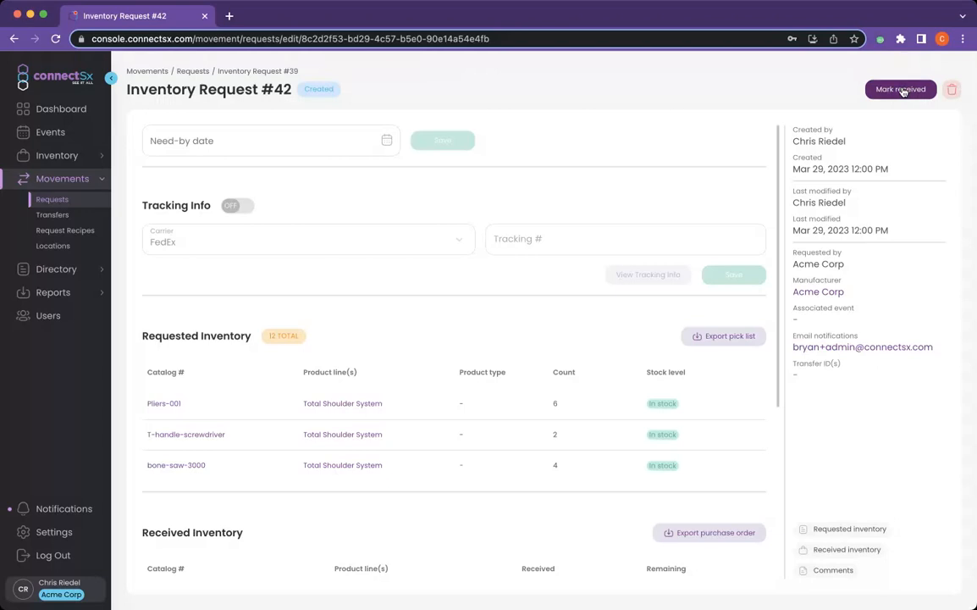
{"action": "scroll", "coordinate": [723, 211], "scroll_direction": "down", "scroll_amount": 5}
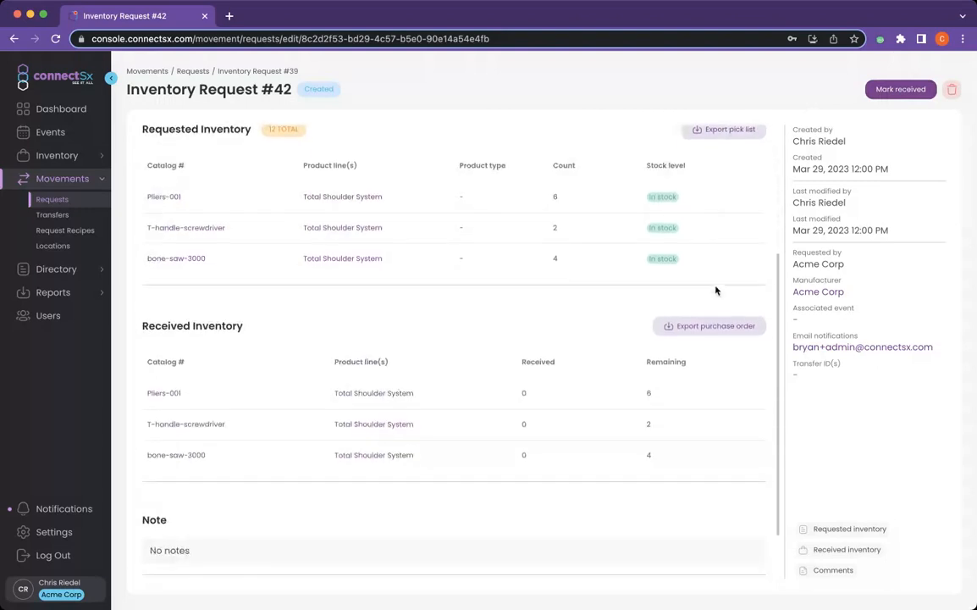
{"action": "left_click", "coordinate": [716, 332]}
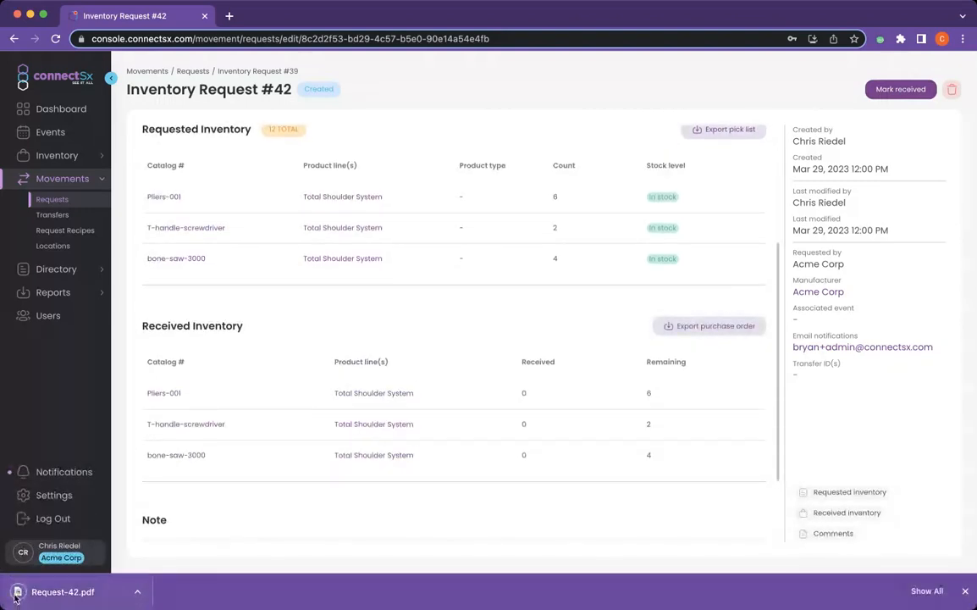
{"action": "left_click", "coordinate": [53, 592]}
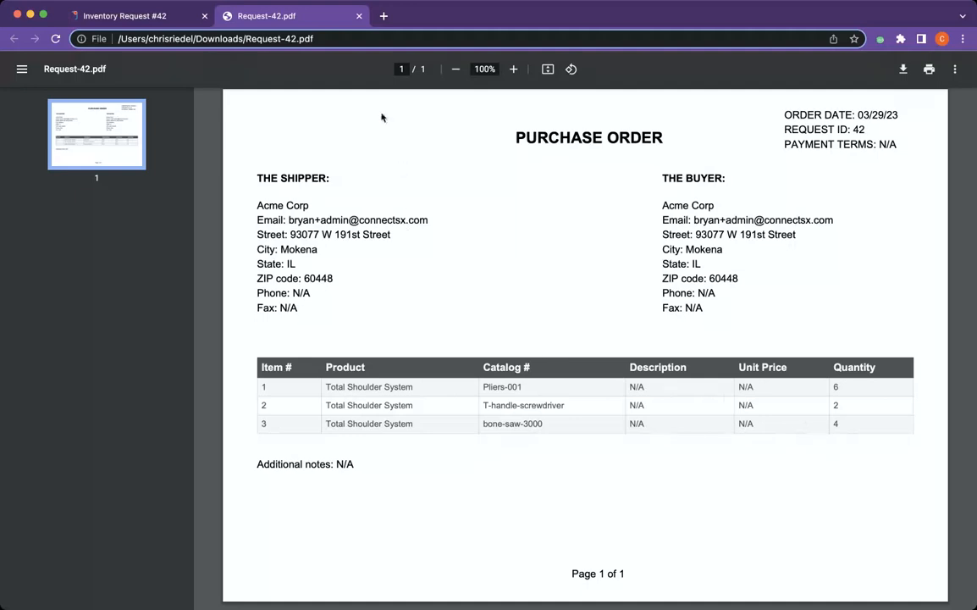
{"action": "left_click", "coordinate": [359, 17]}
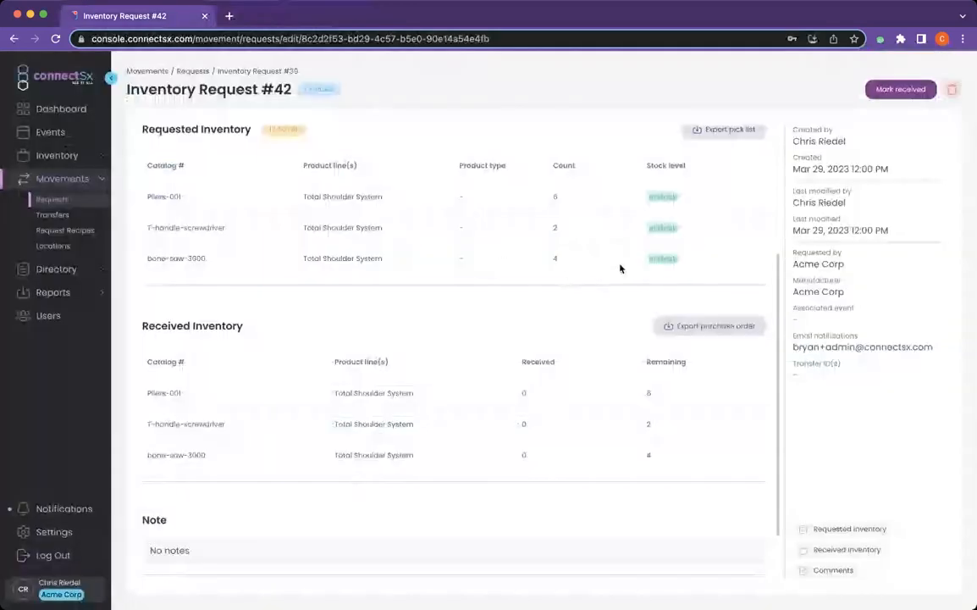
Start marking the request's inventory as received and enter a received count of 2 for Pliers-001.
{"action": "left_click", "coordinate": [882, 95]}
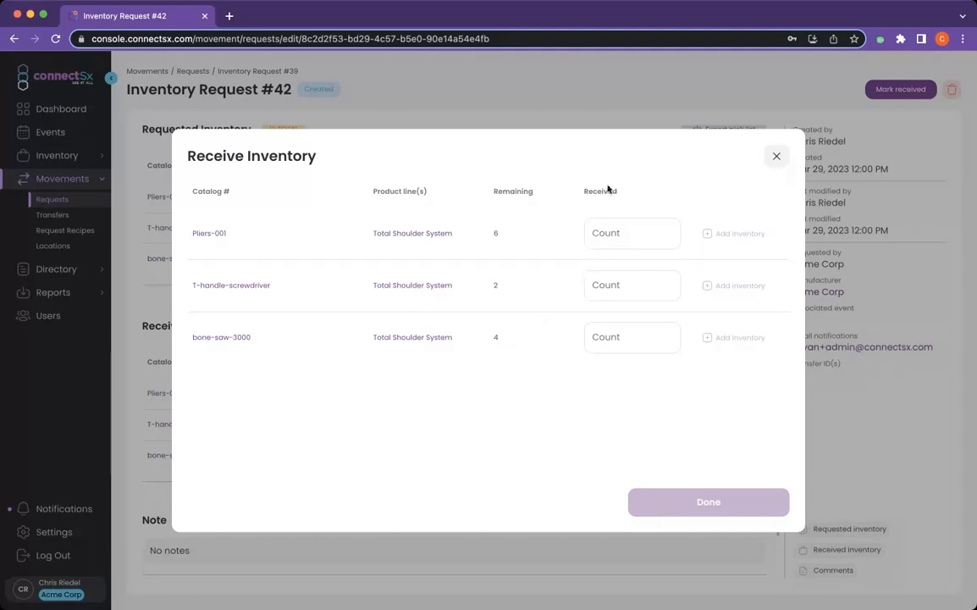
{"action": "left_click", "coordinate": [612, 238]}
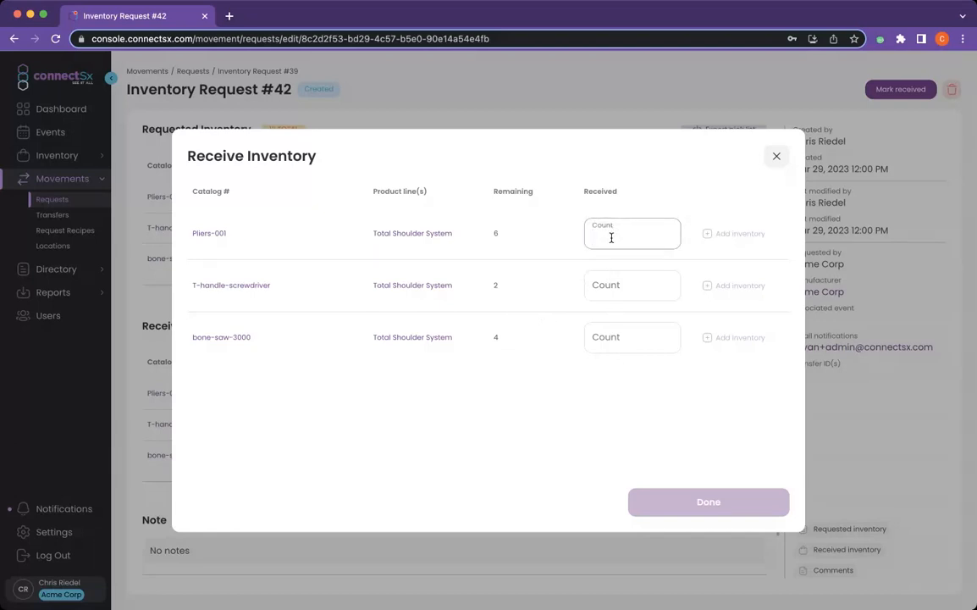
{"action": "type", "text": "1"}
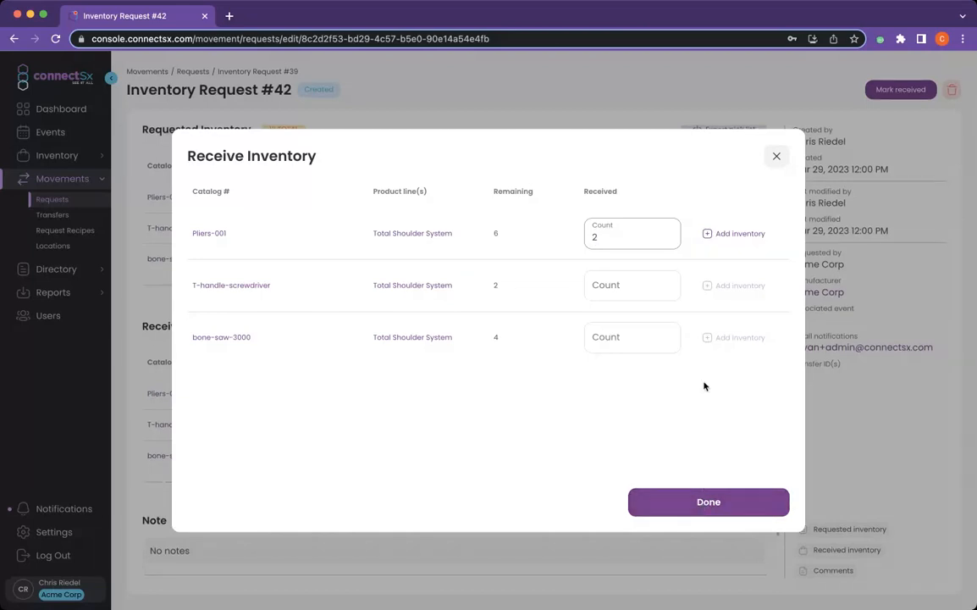
Add the received Pliers-001 to inventory with lot number LOT0000, description Pliers and price $1,000, and complete the receipt.
{"action": "left_click", "coordinate": [733, 237]}
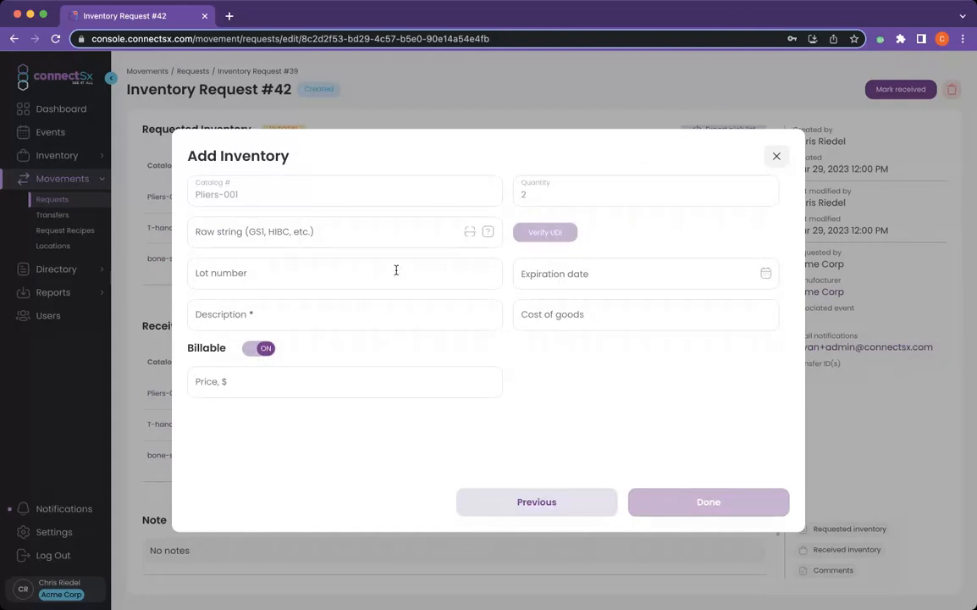
{"action": "left_click", "coordinate": [253, 279]}
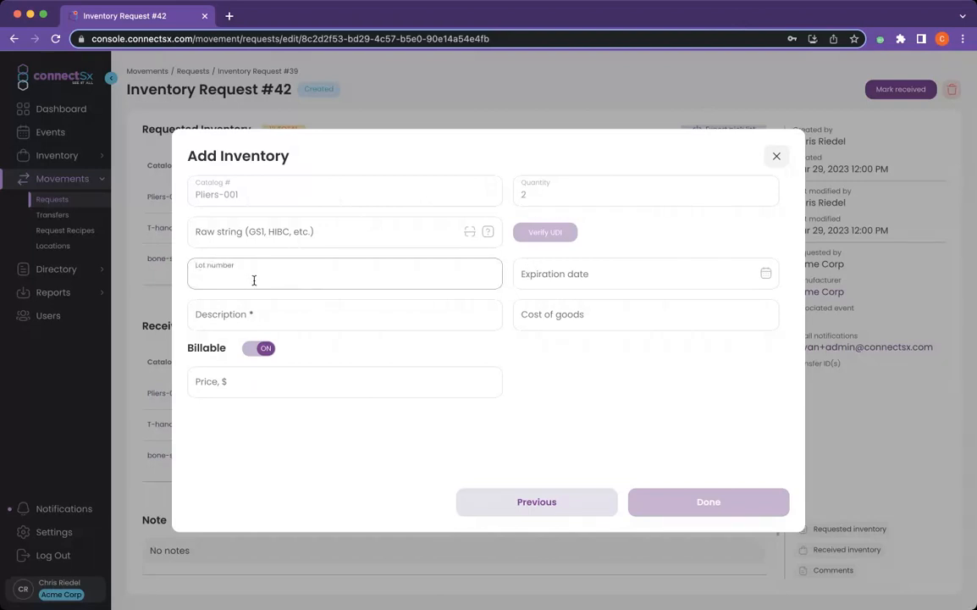
{"action": "type", "text": "LOT0000"}
{"action": "left_click", "coordinate": [205, 317]}
{"action": "type", "text": "N"}
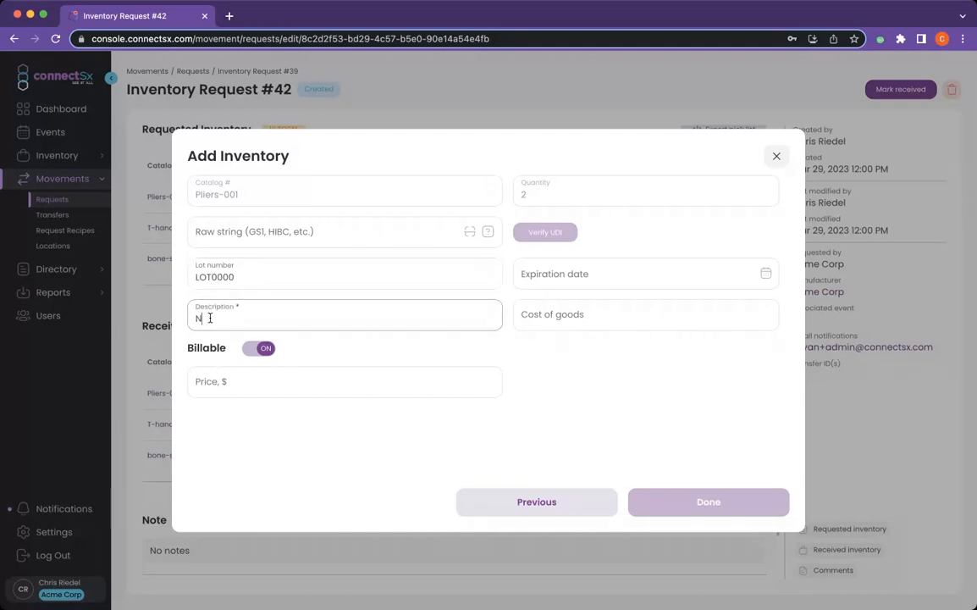
{"action": "type", "text": "iers"}
{"action": "left_click", "coordinate": [205, 381]}
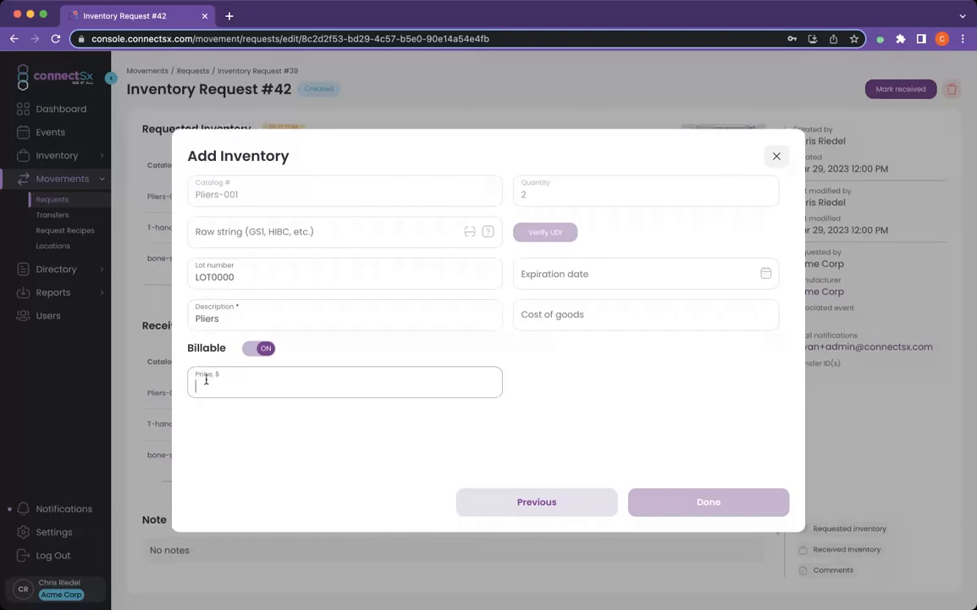
{"action": "type", "text": "1000"}
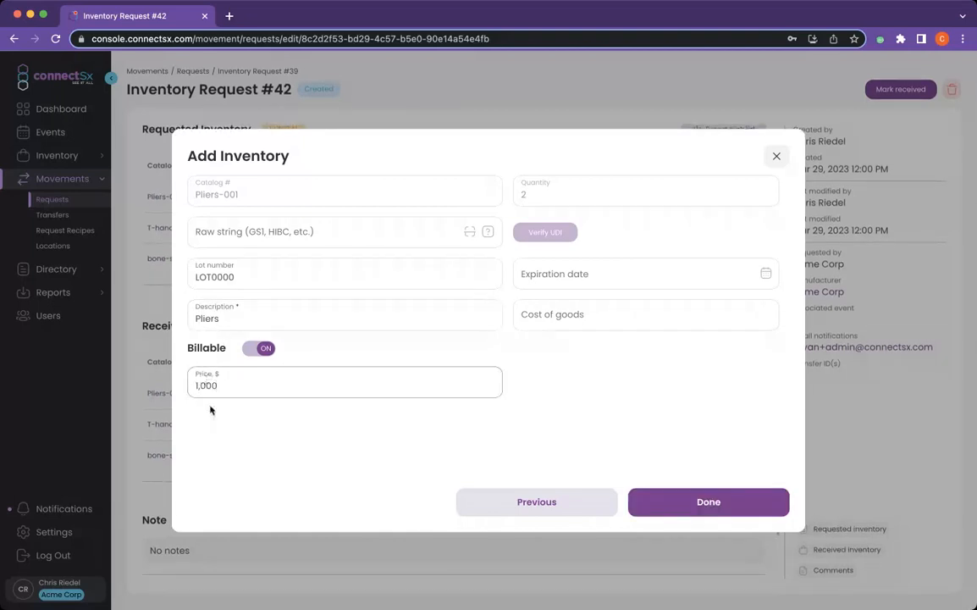
{"action": "left_click", "coordinate": [660, 508]}
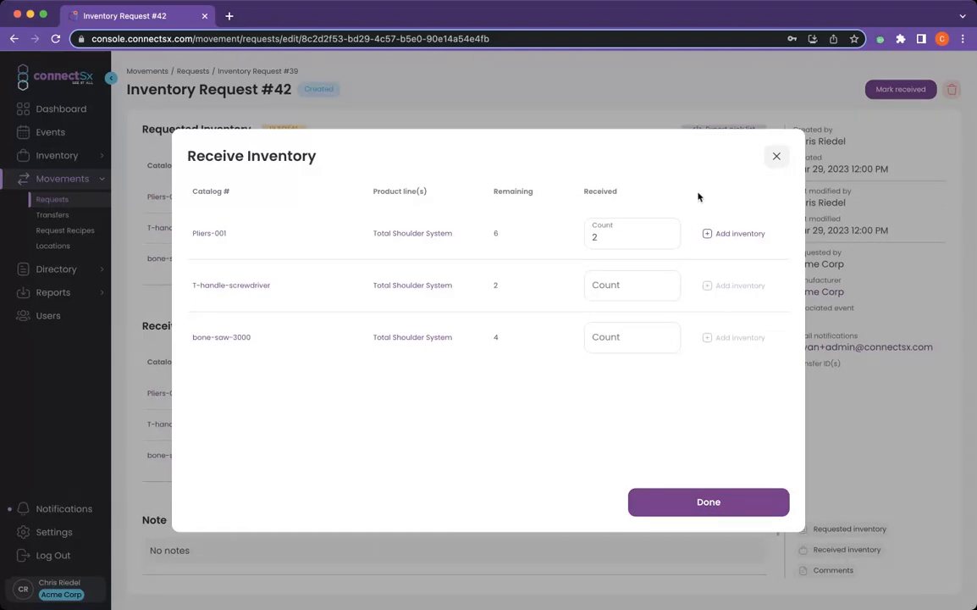
{"action": "left_click", "coordinate": [709, 503]}
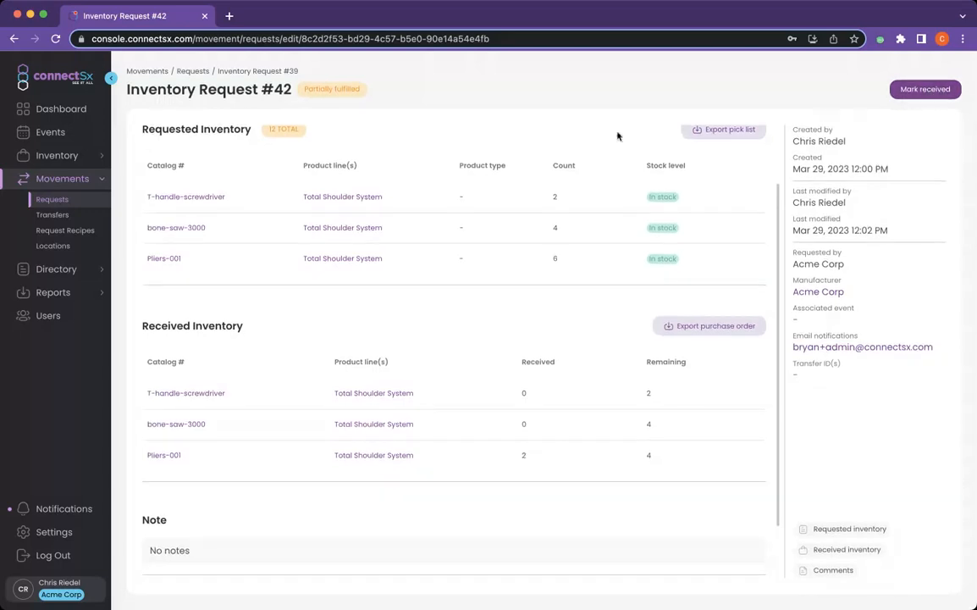
Check the newly received Pliers device record in All Inventory and return to the Requests list.
{"action": "left_click", "coordinate": [63, 159]}
{"action": "left_click", "coordinate": [59, 177]}
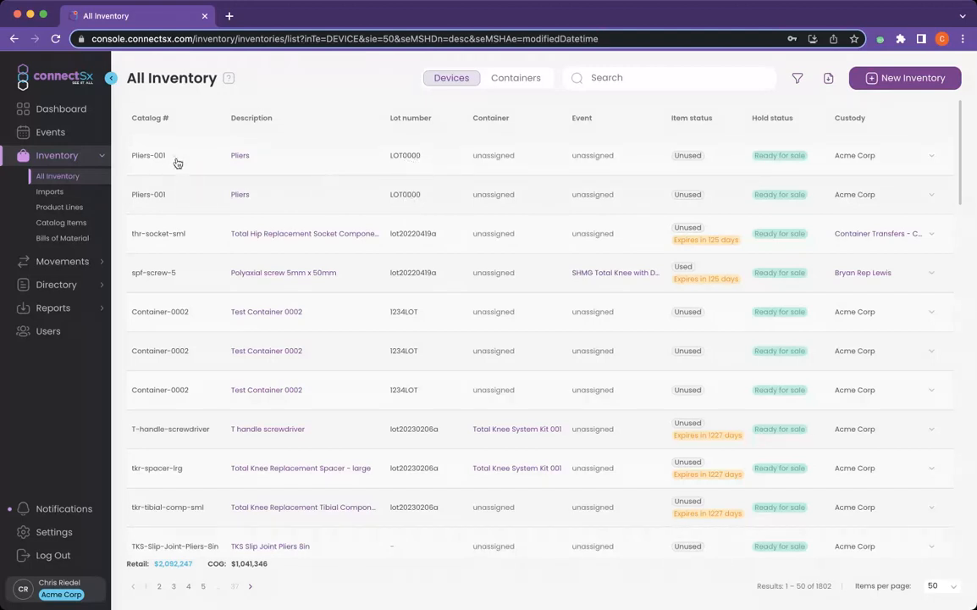
{"action": "left_click", "coordinate": [240, 156]}
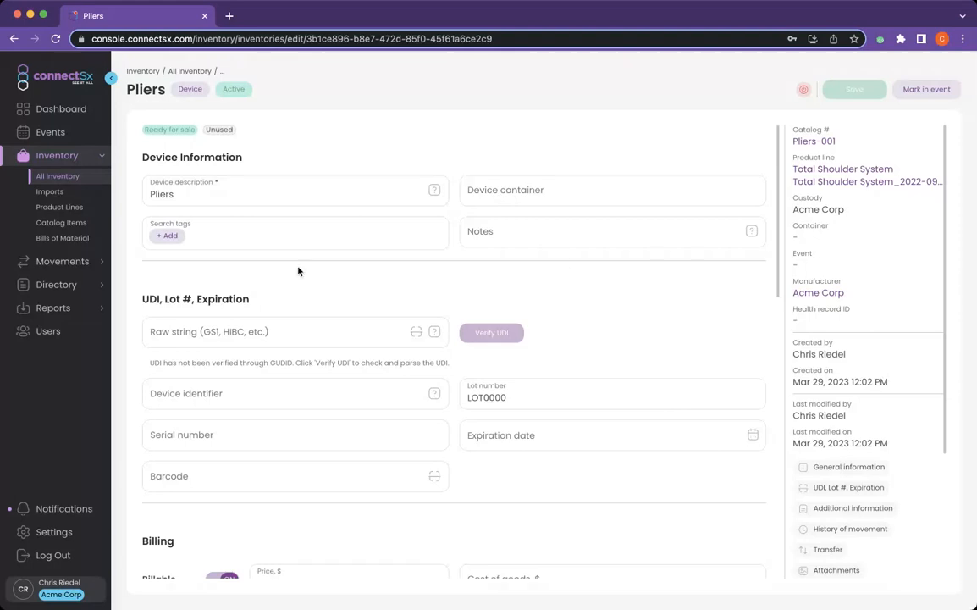
{"action": "left_click", "coordinate": [63, 260]}
{"action": "left_click", "coordinate": [53, 199]}
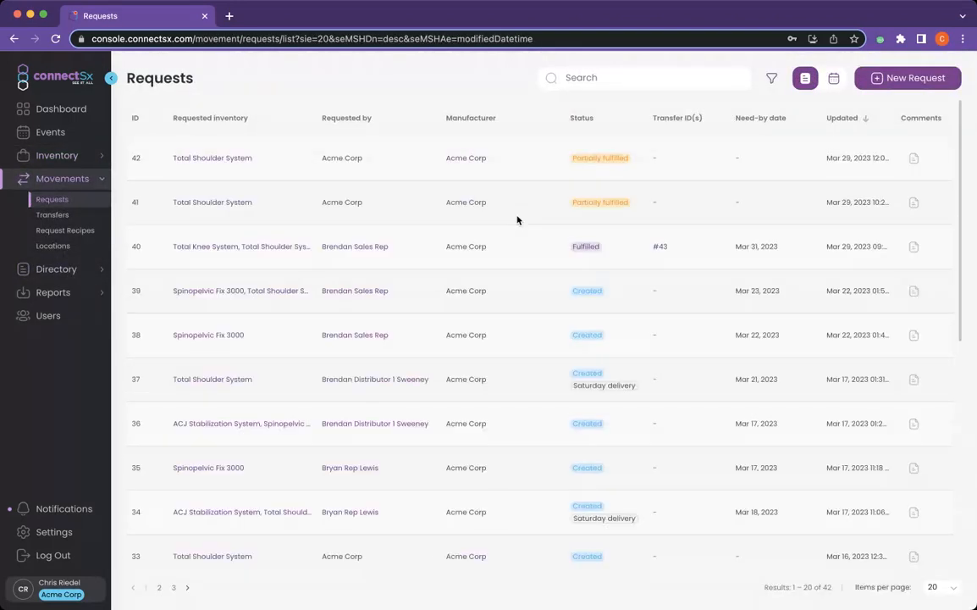